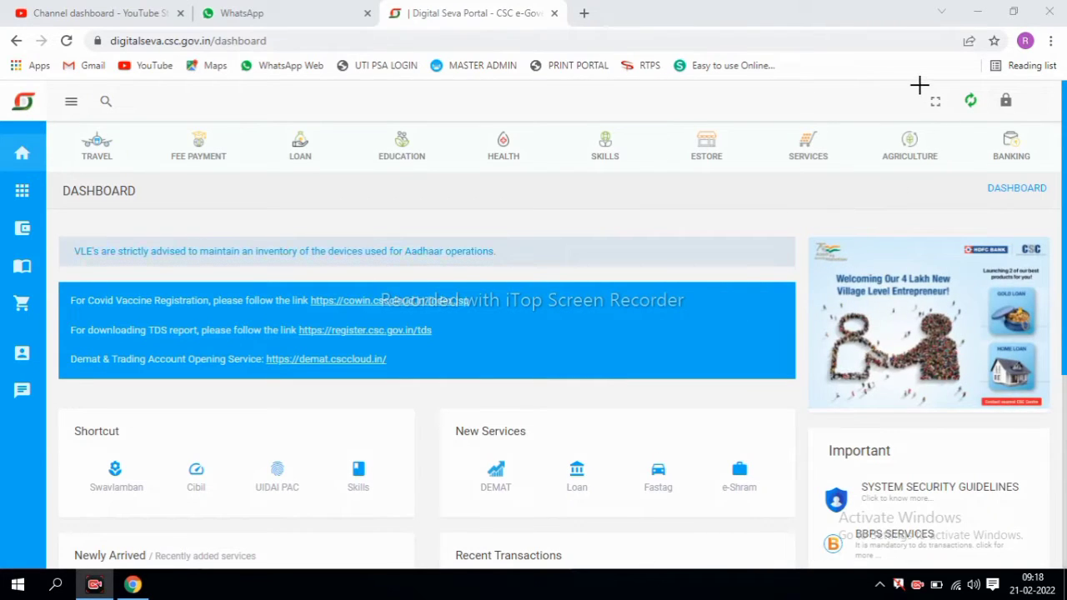
pyautogui.moveTo(919, 84)
pyautogui.mouseDown()
pyautogui.moveTo(1028, 118)
pyautogui.moveTo(1016, 106)
pyautogui.mouseUp()
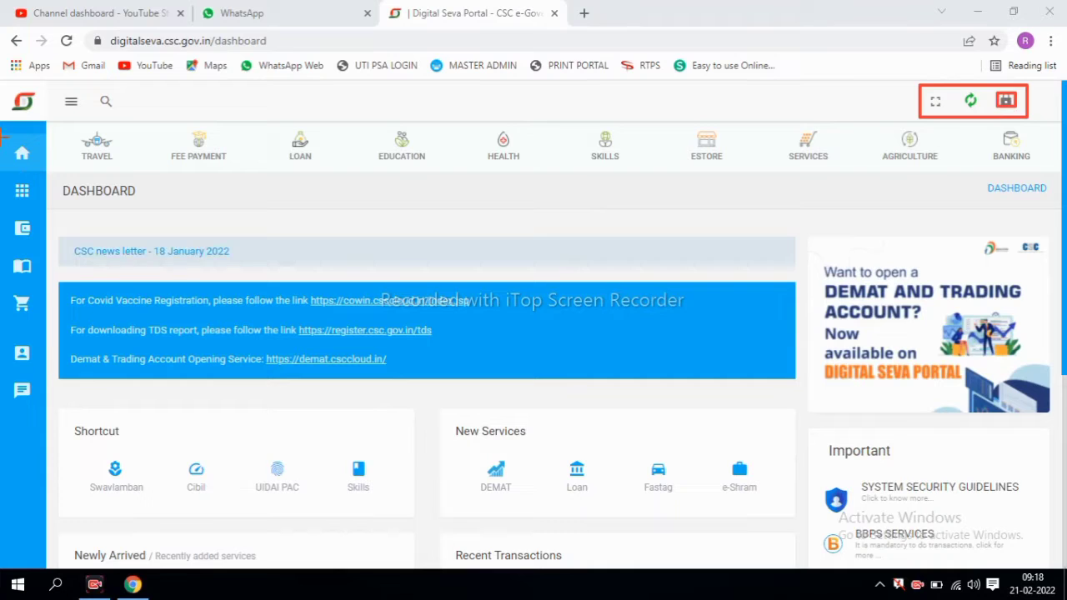
pyautogui.moveTo(10, 138)
pyautogui.mouseDown()
pyautogui.moveTo(75, 283)
pyautogui.moveTo(63, 440)
pyautogui.mouseUp()
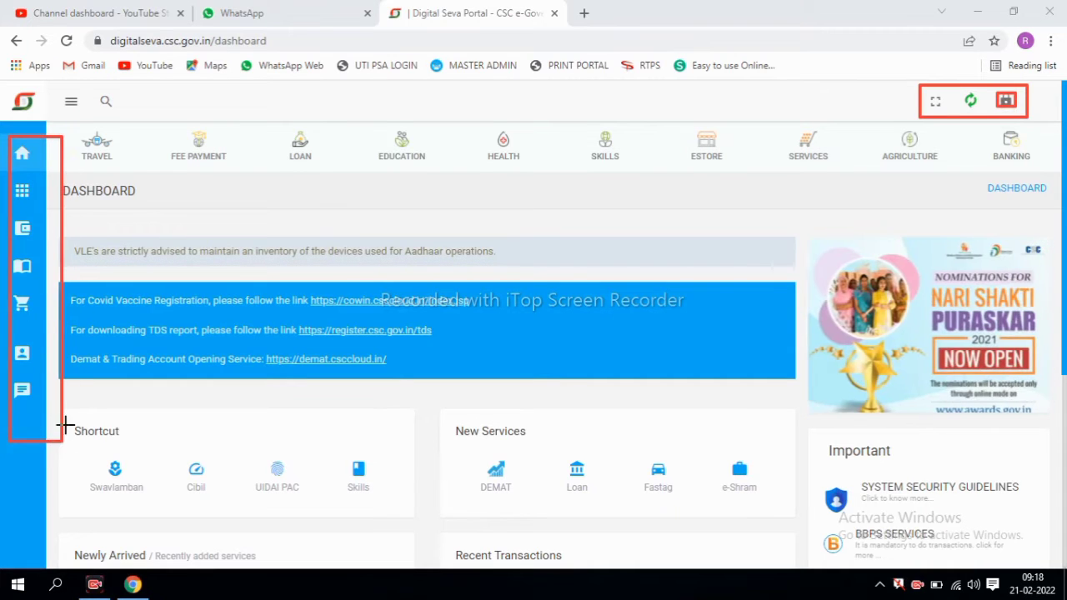
pyautogui.moveTo(7, 214)
pyautogui.mouseDown()
pyautogui.moveTo(45, 245)
pyautogui.moveTo(81, 244)
pyautogui.mouseUp()
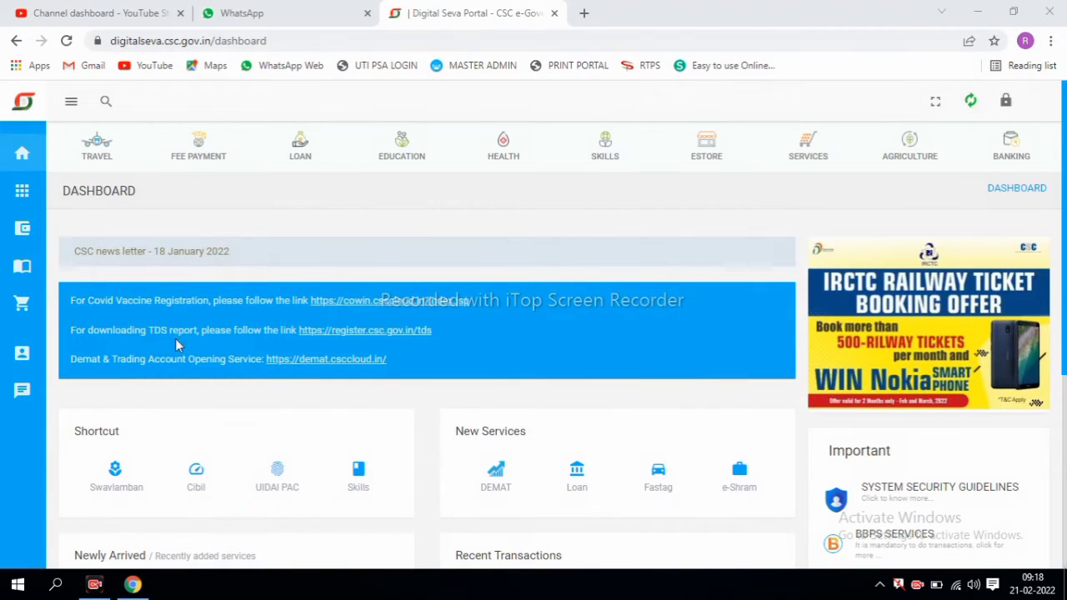
# Step: Open the wallet summary and review its balance, operators, allocated and tentative TDS figures
pyautogui.moveTo(33, 233)
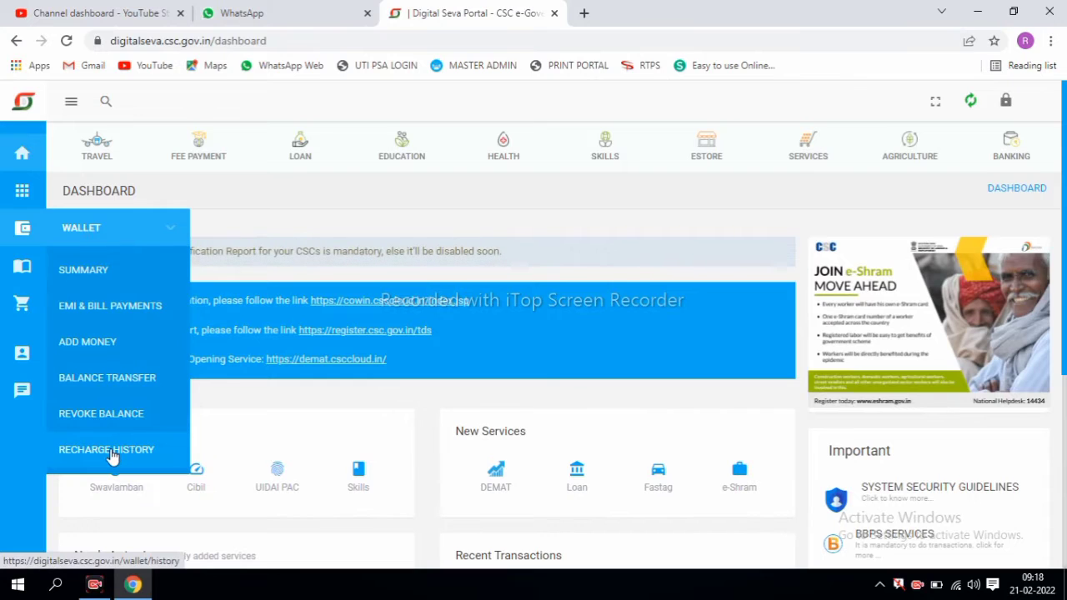
pyautogui.click(96, 275)
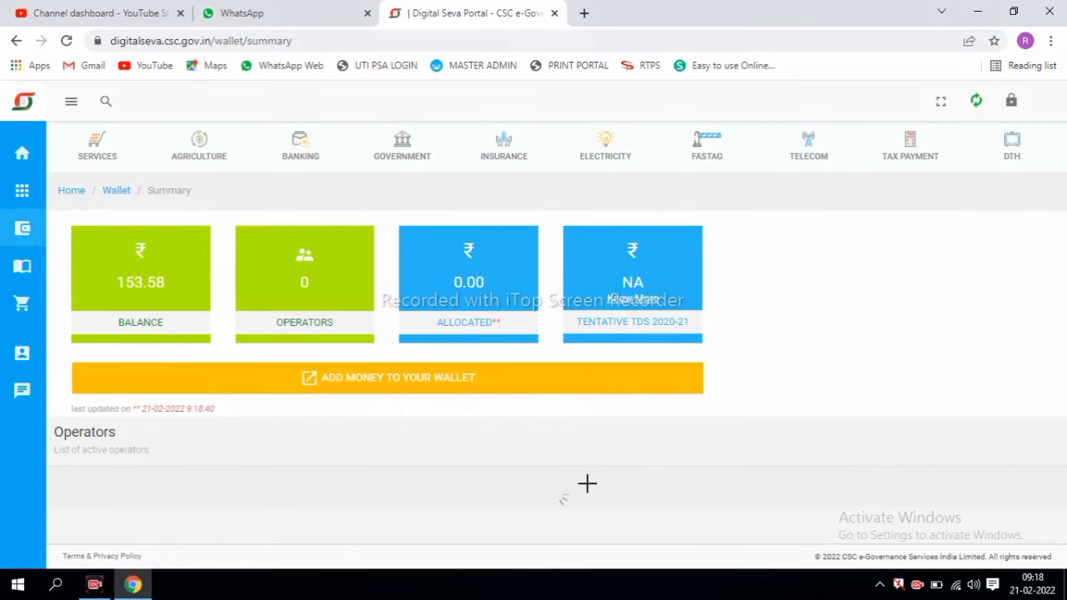
pyautogui.moveTo(78, 226); pyautogui.dragTo(190, 308)
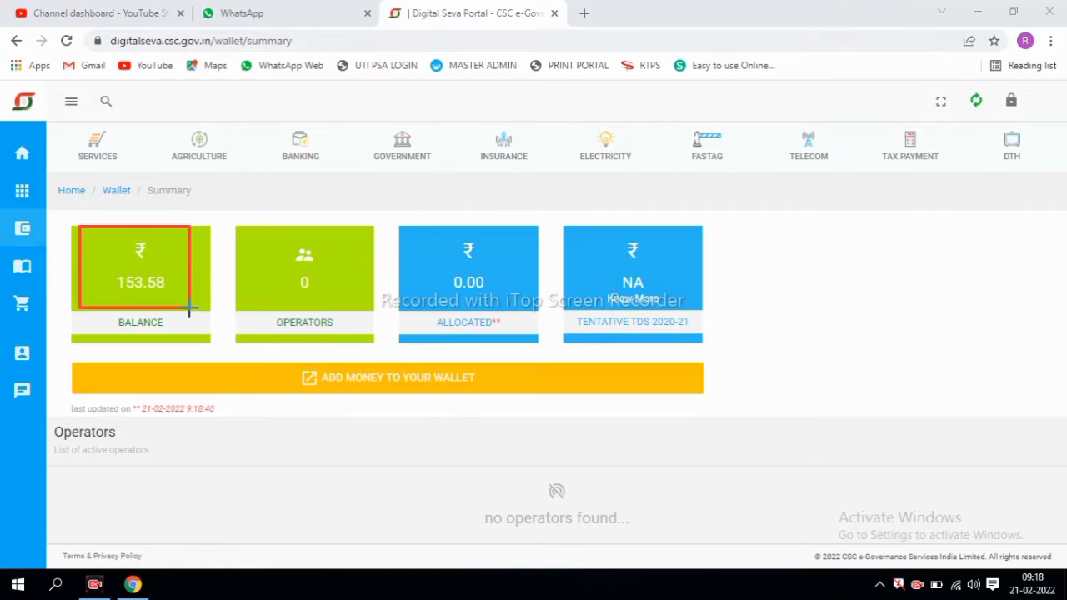
pyautogui.moveTo(239, 230); pyautogui.dragTo(354, 310)
pyautogui.moveTo(409, 235); pyautogui.dragTo(503, 310)
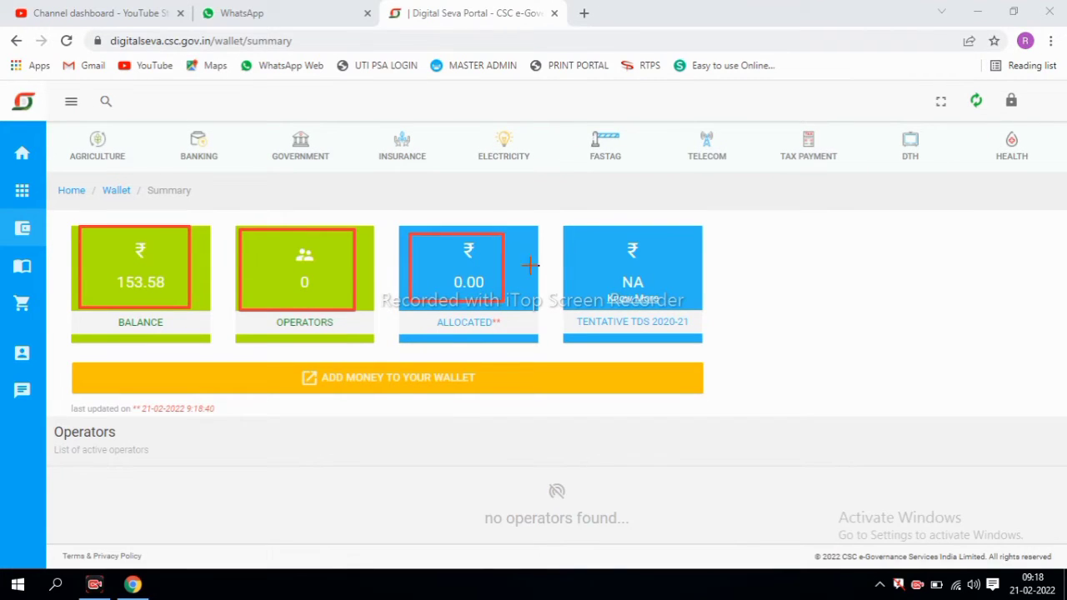
pyautogui.moveTo(595, 248)
pyautogui.mouseDown()
pyautogui.moveTo(630, 280)
pyautogui.moveTo(613, 273)
pyautogui.mouseUp()
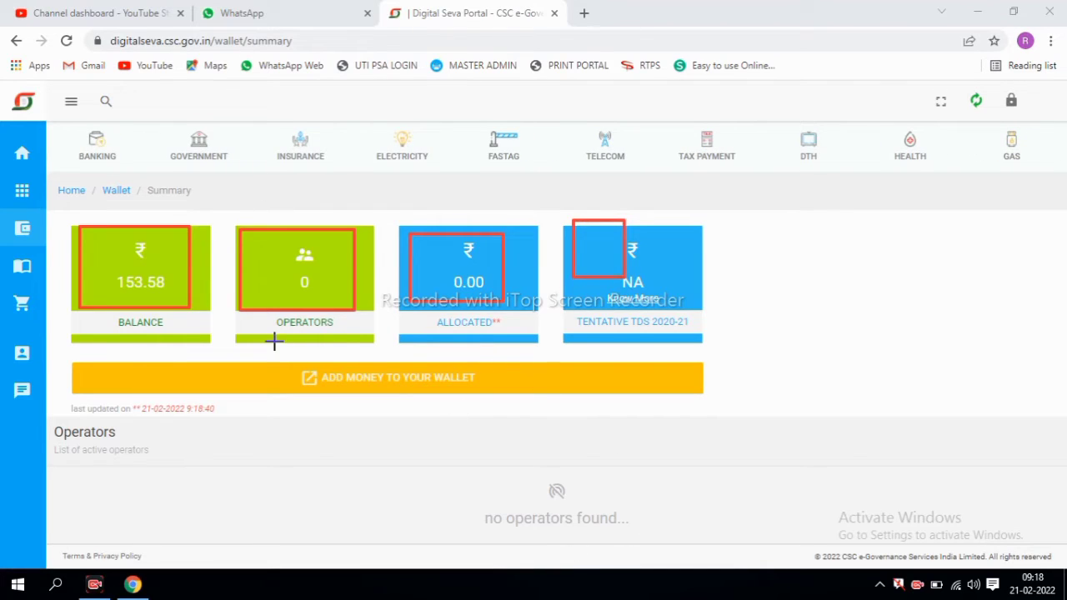
pyautogui.moveTo(289, 356)
pyautogui.mouseDown()
pyautogui.moveTo(507, 428)
pyautogui.moveTo(533, 424)
pyautogui.moveTo(525, 412)
pyautogui.mouseUp()
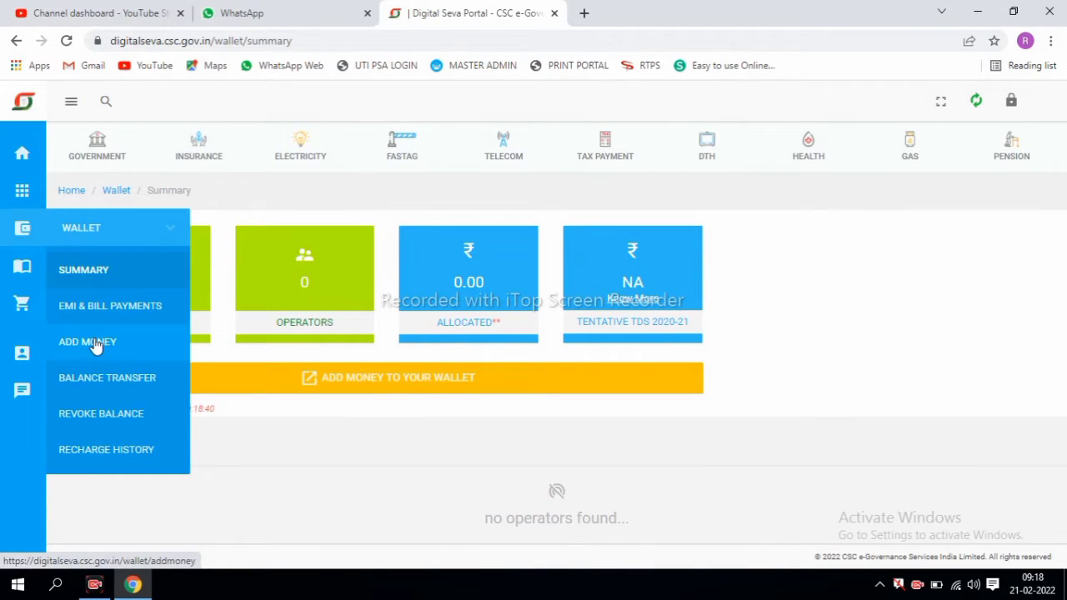
# Step: Open the wallet's Add Money page and review the amount, phone number and HDFC/AXIS payment gateway options
pyautogui.click(94, 344)
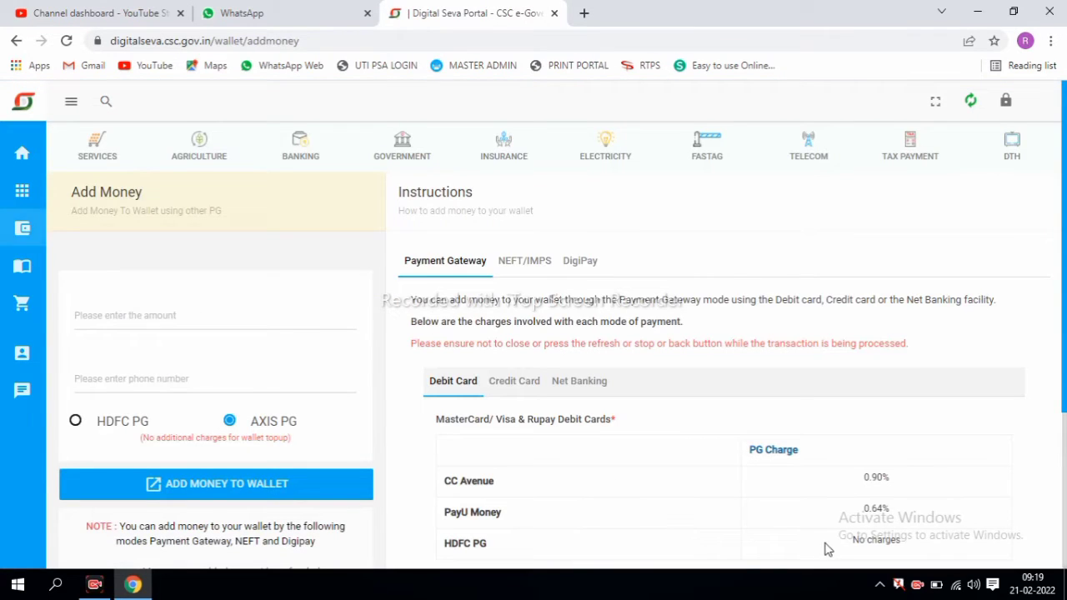
pyautogui.moveTo(75, 293); pyautogui.dragTo(216, 335)
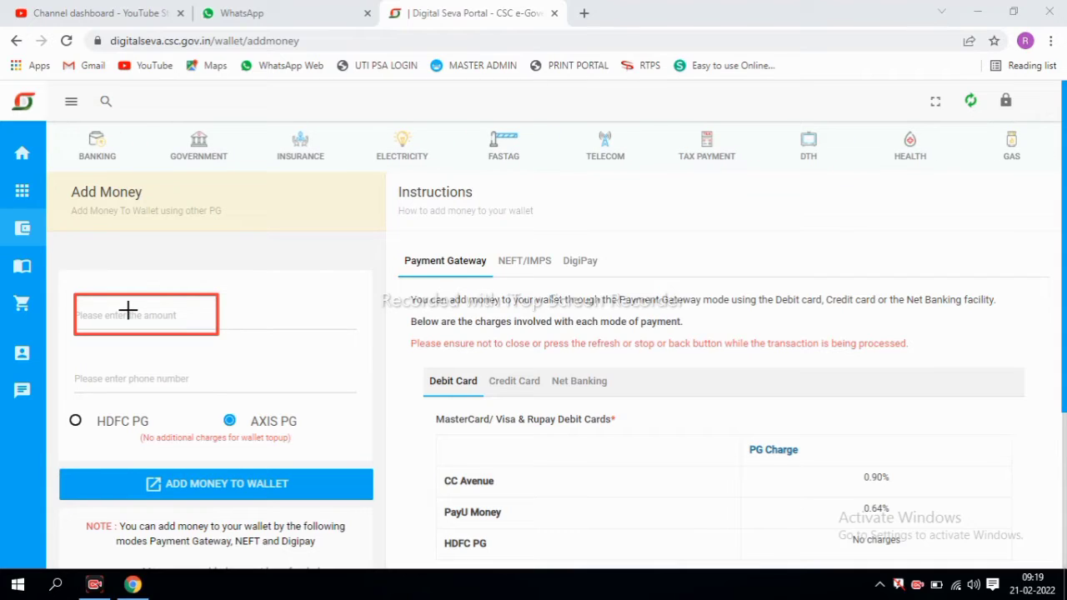
pyautogui.moveTo(66, 363)
pyautogui.mouseDown()
pyautogui.moveTo(126, 388)
pyautogui.moveTo(214, 397)
pyautogui.mouseUp()
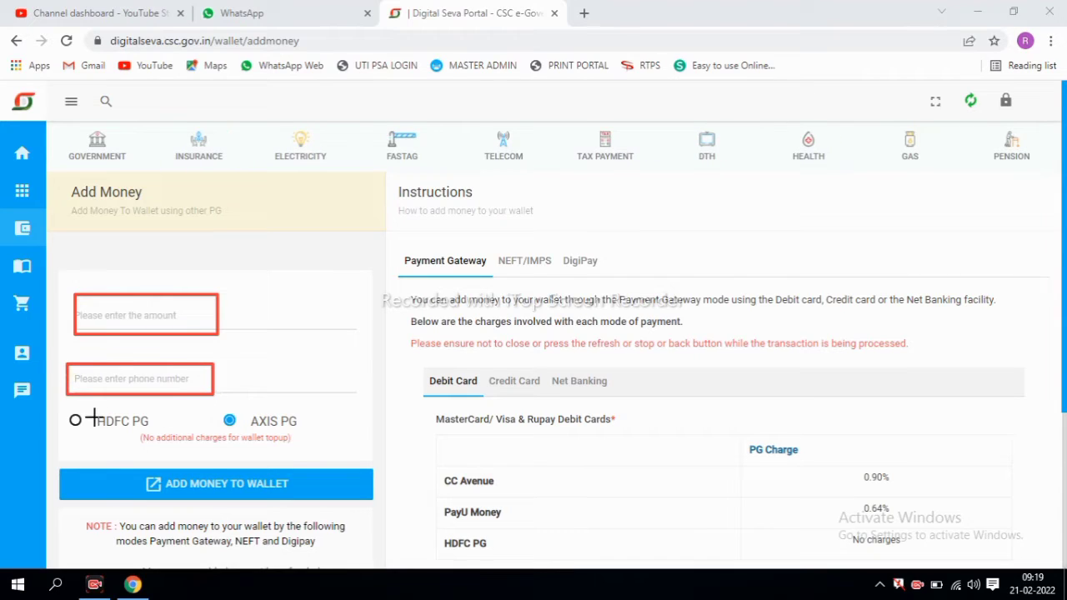
pyautogui.moveTo(58, 407); pyautogui.dragTo(155, 439)
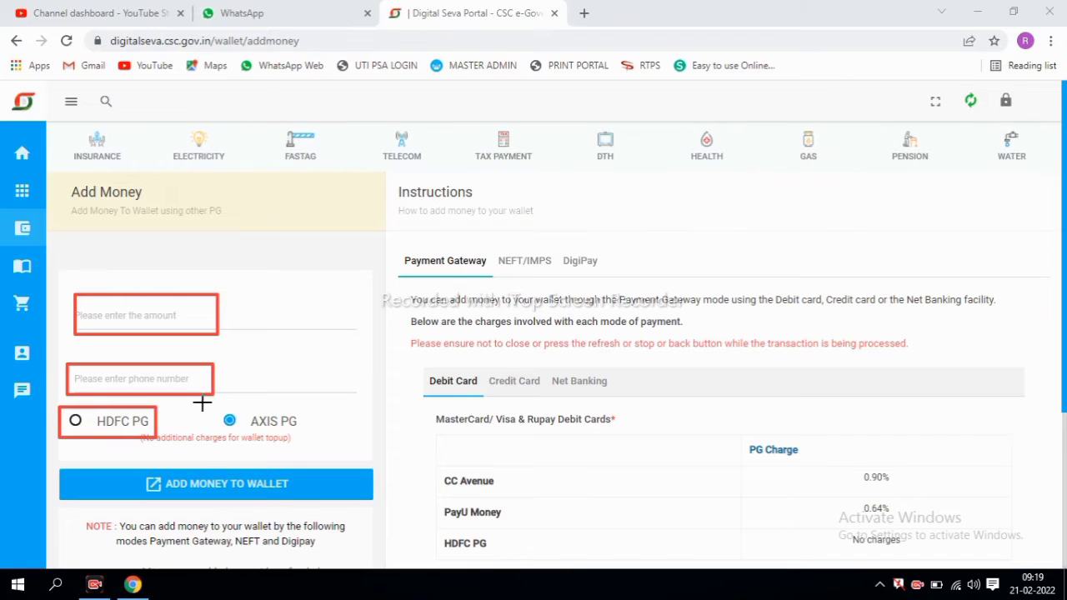
pyautogui.moveTo(215, 410)
pyautogui.mouseDown()
pyautogui.moveTo(288, 440)
pyautogui.moveTo(315, 441)
pyautogui.moveTo(308, 435)
pyautogui.mouseUp()
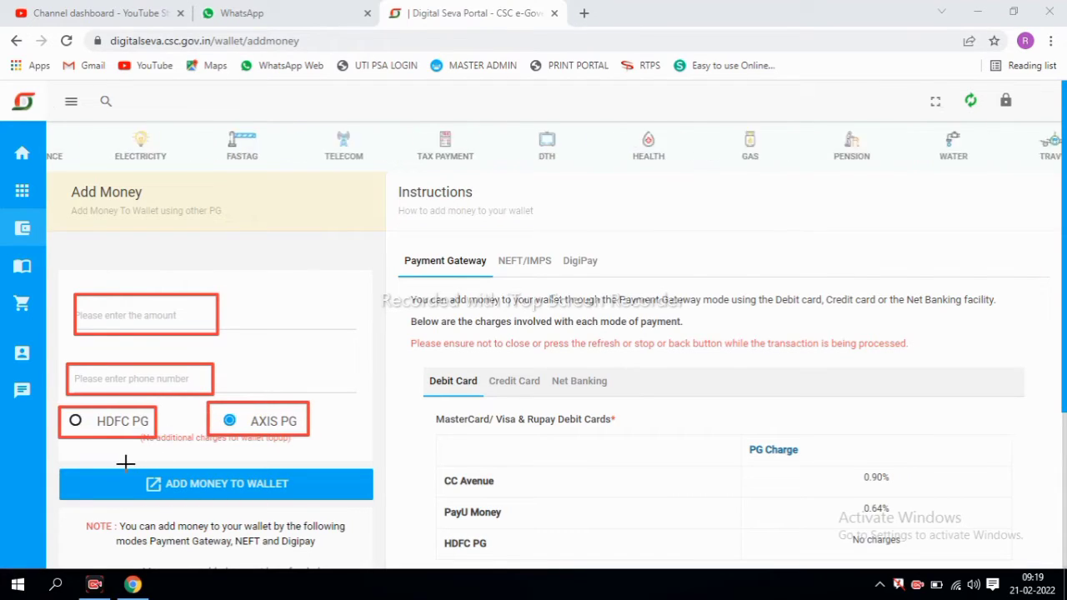
pyautogui.moveTo(125, 464); pyautogui.dragTo(177, 486)
pyautogui.moveTo(79, 396)
pyautogui.mouseDown()
pyautogui.moveTo(146, 421)
pyautogui.moveTo(167, 469)
pyautogui.moveTo(243, 507)
pyautogui.moveTo(297, 502)
pyautogui.mouseUp()
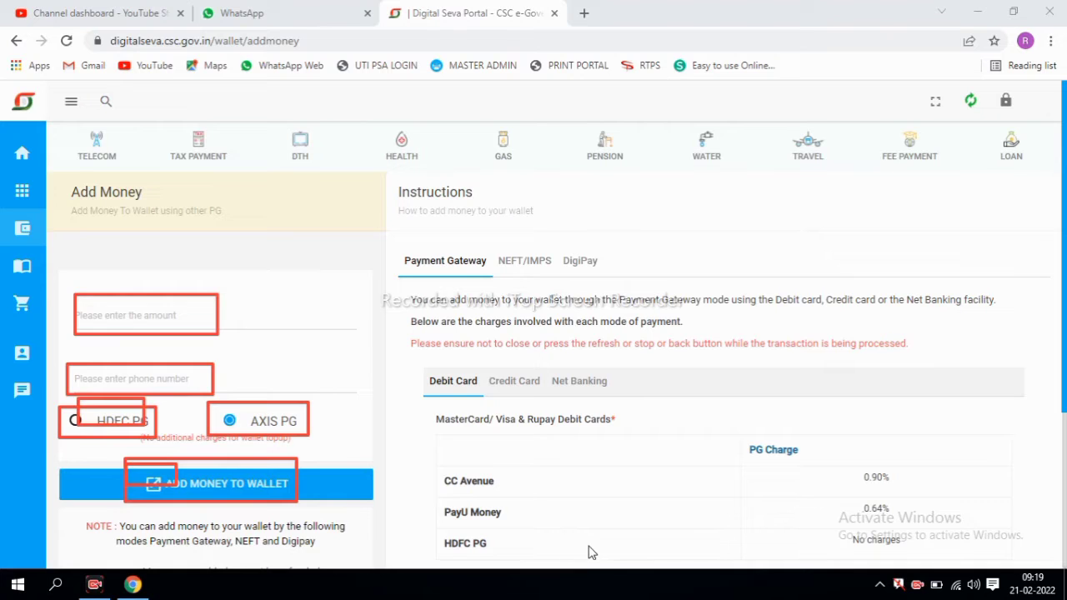
pyautogui.press('Escape')
# Step: Examine the debit card payment gateway charges and the notes on adding money to the wallet
pyautogui.scroll(-5, 1053, 377)
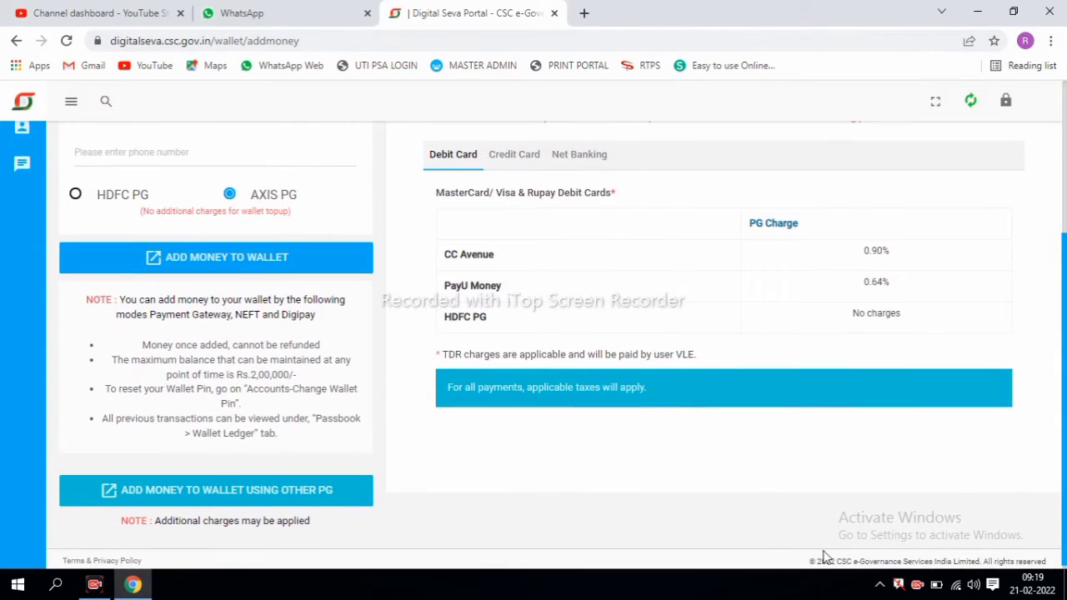
pyautogui.moveTo(439, 231)
pyautogui.mouseDown()
pyautogui.moveTo(486, 292)
pyautogui.moveTo(783, 330)
pyautogui.moveTo(850, 352)
pyautogui.moveTo(915, 351)
pyautogui.mouseUp()
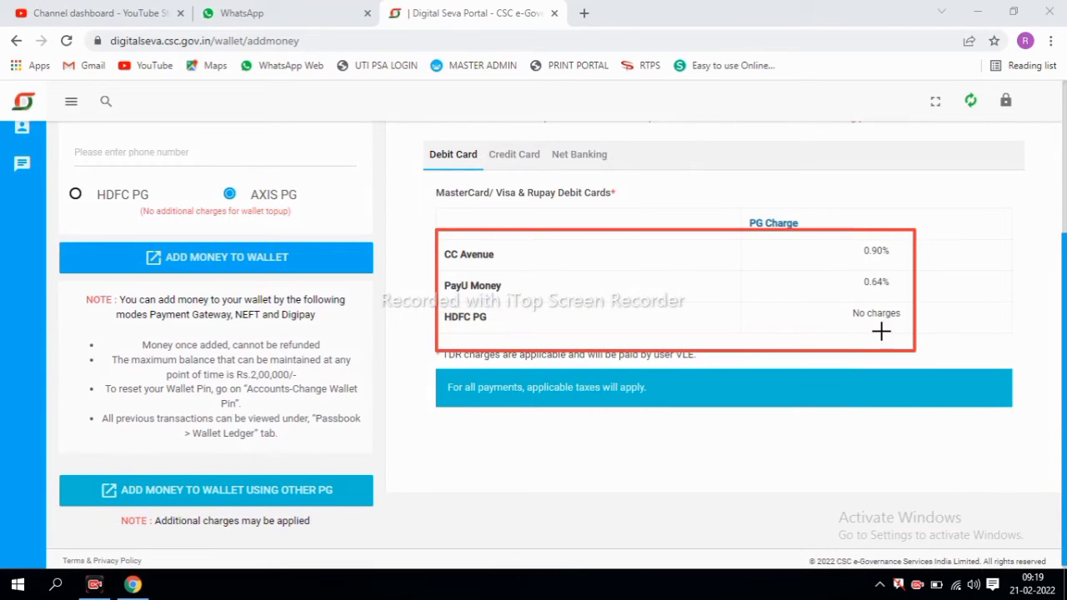
pyautogui.moveTo(836, 303); pyautogui.dragTo(900, 328)
pyautogui.moveTo(446, 278); pyautogui.dragTo(617, 300)
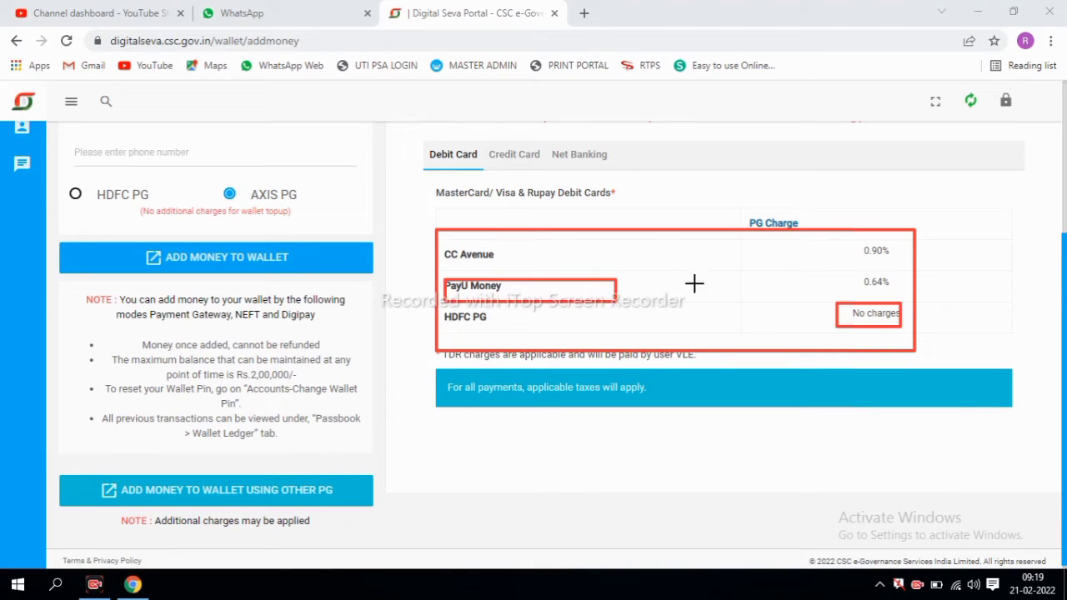
pyautogui.moveTo(849, 271); pyautogui.dragTo(900, 294)
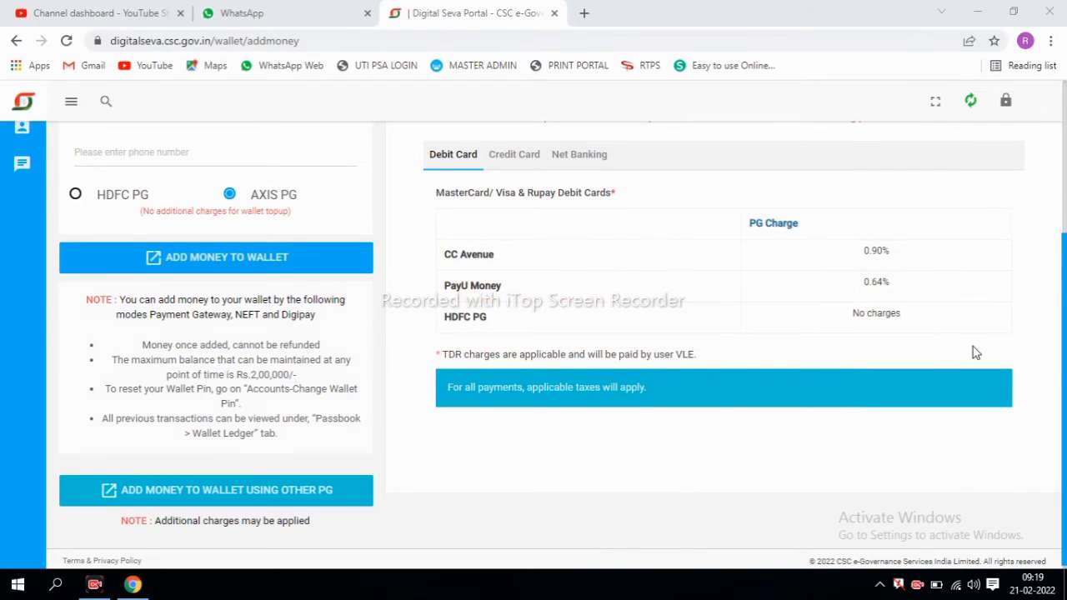
pyautogui.scroll(-1, 716, 400)
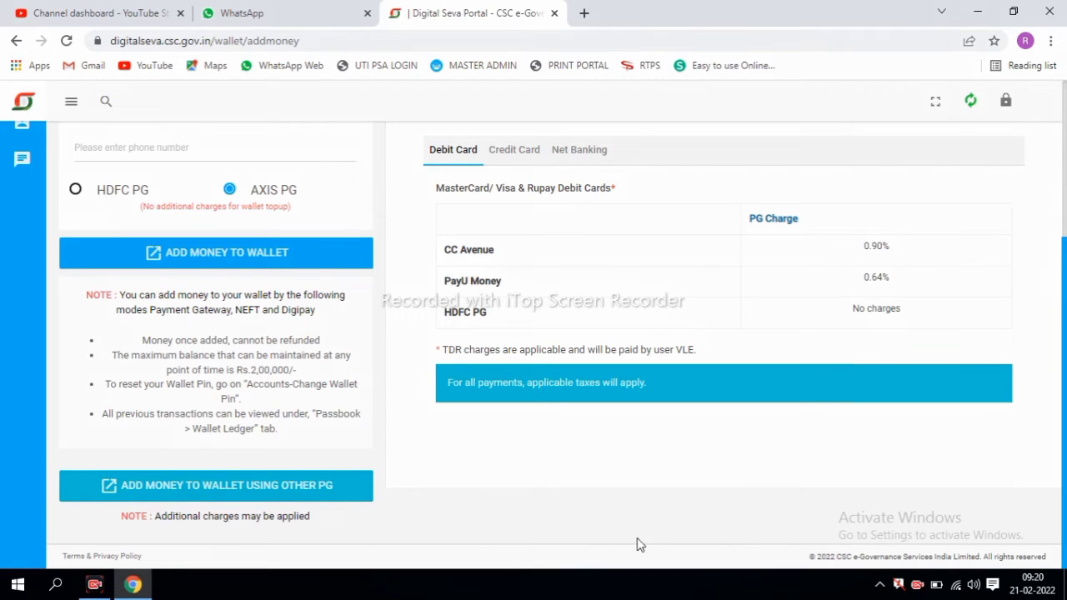
pyautogui.moveTo(58, 267)
pyautogui.mouseDown()
pyautogui.moveTo(375, 435)
pyautogui.moveTo(369, 464)
pyautogui.moveTo(379, 468)
pyautogui.mouseUp()
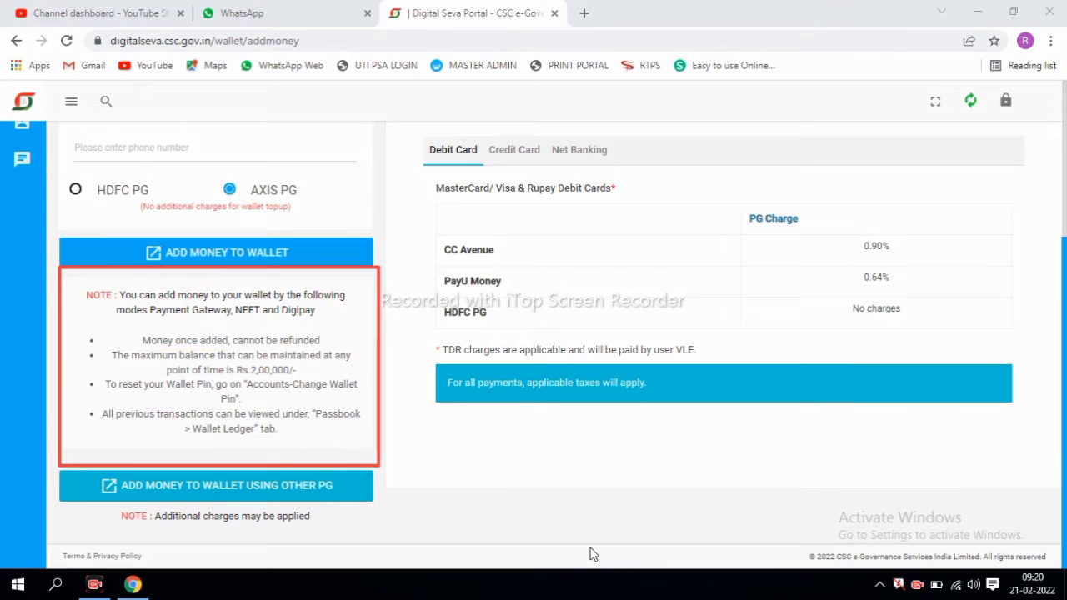
# Step: Fill in the wallet top-up form with an amount of 300 and the phone number, and submit it through AXIS PG
pyautogui.scroll(3, 1054, 399)
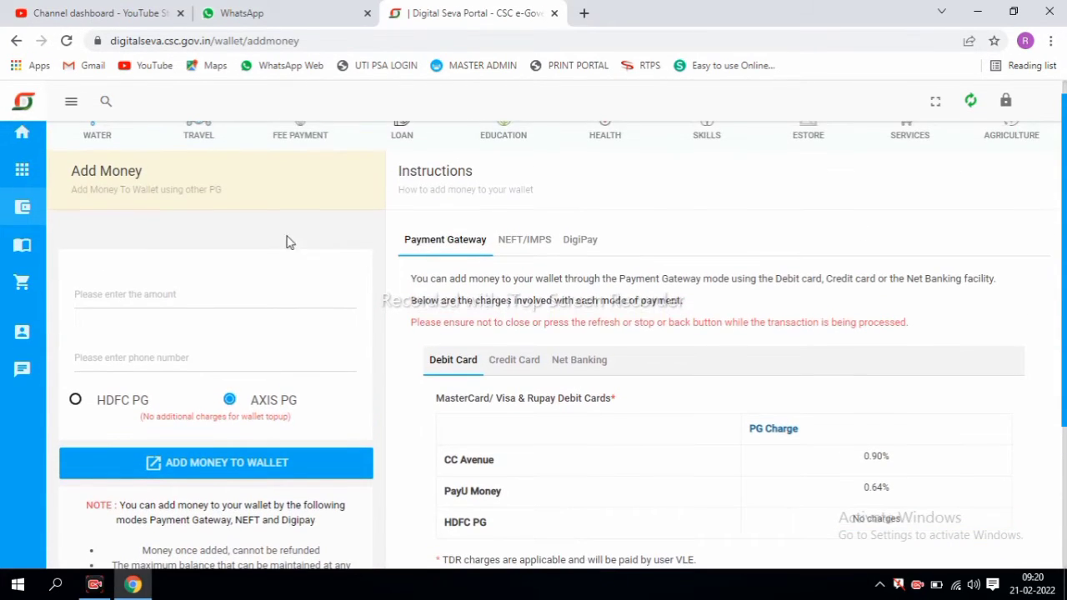
pyautogui.click(162, 297)
pyautogui.write('300')
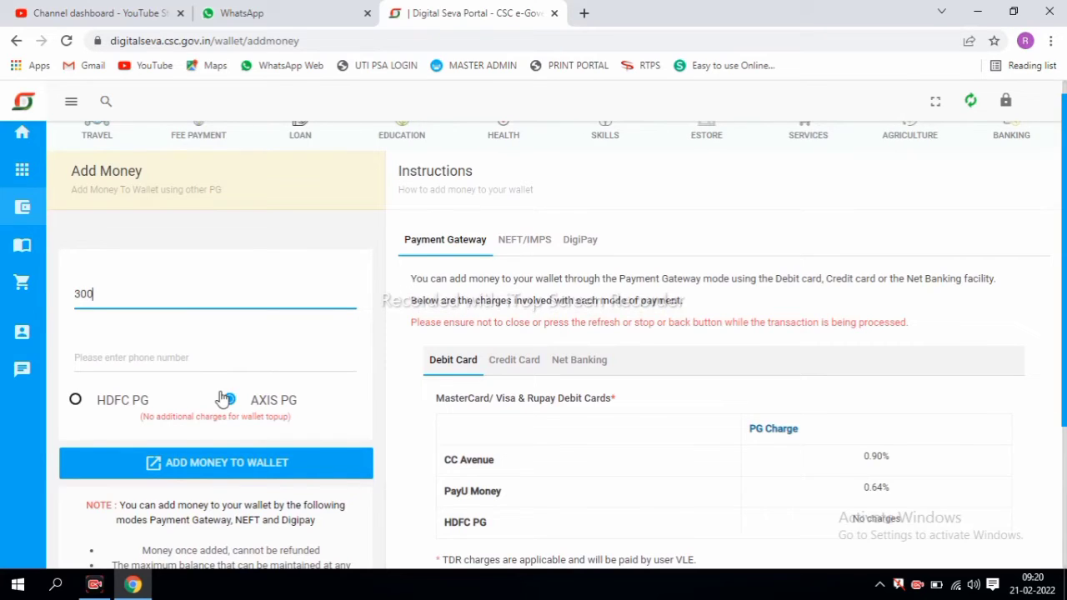
pyautogui.click(195, 357)
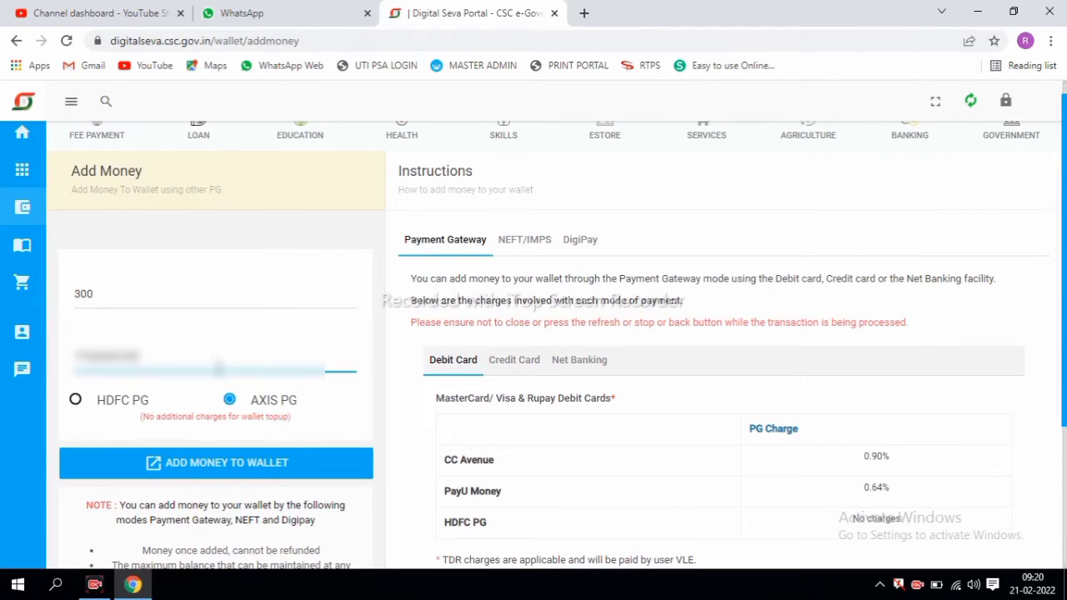
pyautogui.click(222, 472)
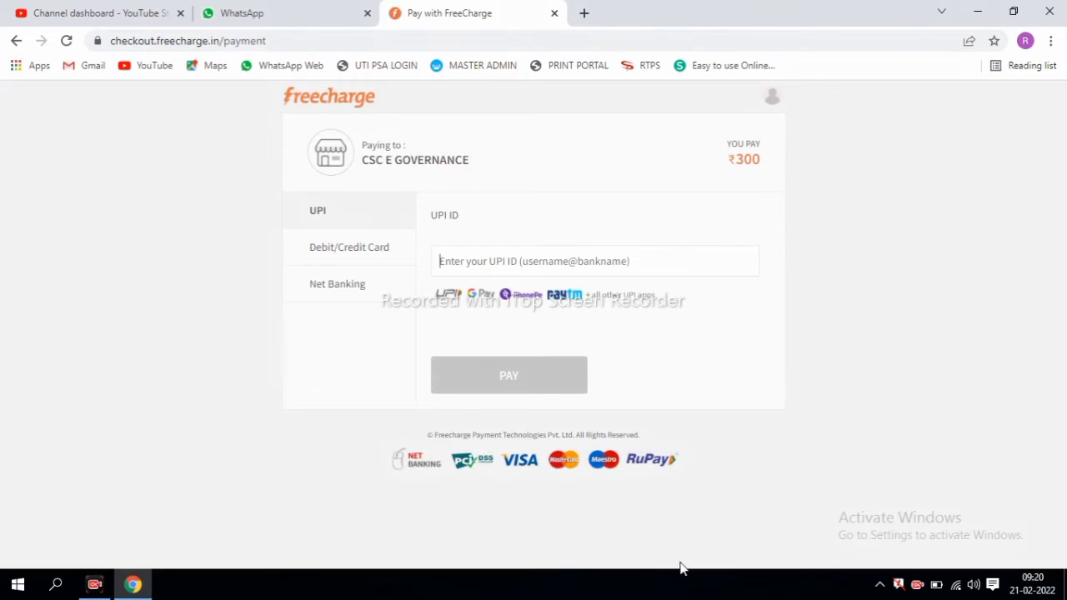
# Step: Review the UPI, debit/credit card and net banking payment options on the checkout page
pyautogui.moveTo(358, 232)
pyautogui.mouseDown()
pyautogui.moveTo(381, 314)
pyautogui.moveTo(397, 317)
pyautogui.mouseUp()
pyautogui.moveTo(305, 233); pyautogui.dragTo(391, 267)
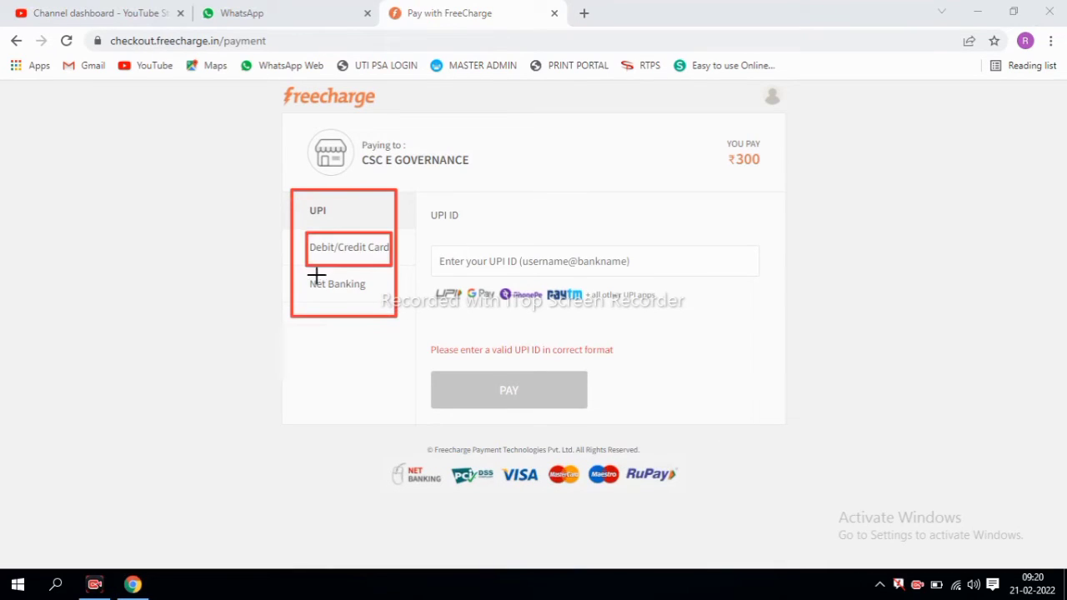
pyautogui.moveTo(316, 276); pyautogui.dragTo(371, 297)
pyautogui.moveTo(432, 206)
pyautogui.mouseDown()
pyautogui.moveTo(600, 286)
pyautogui.moveTo(647, 285)
pyautogui.mouseUp()
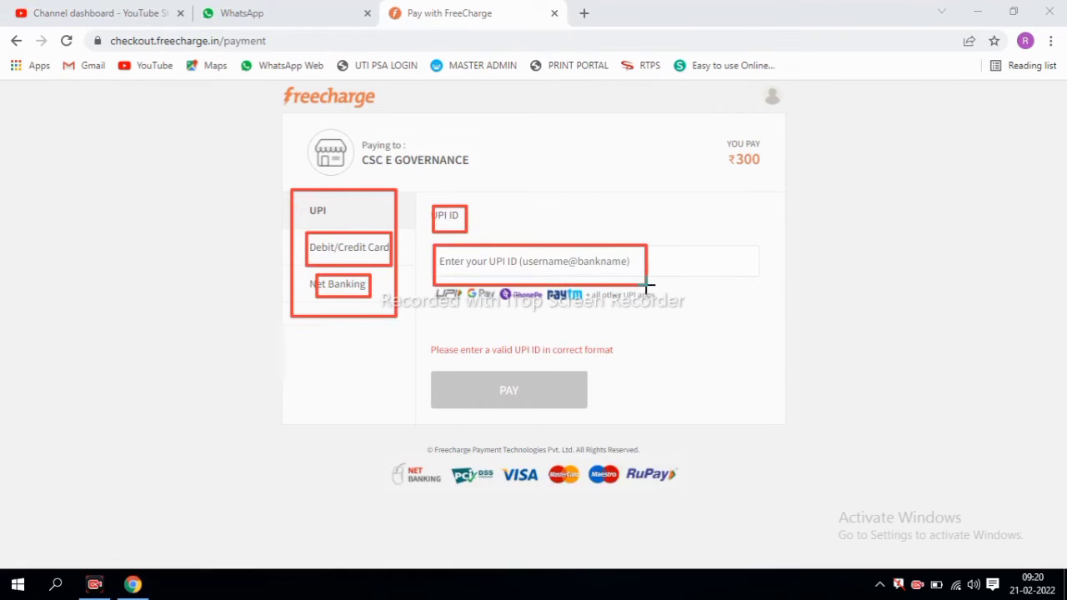
pyautogui.moveTo(431, 359); pyautogui.dragTo(593, 406)
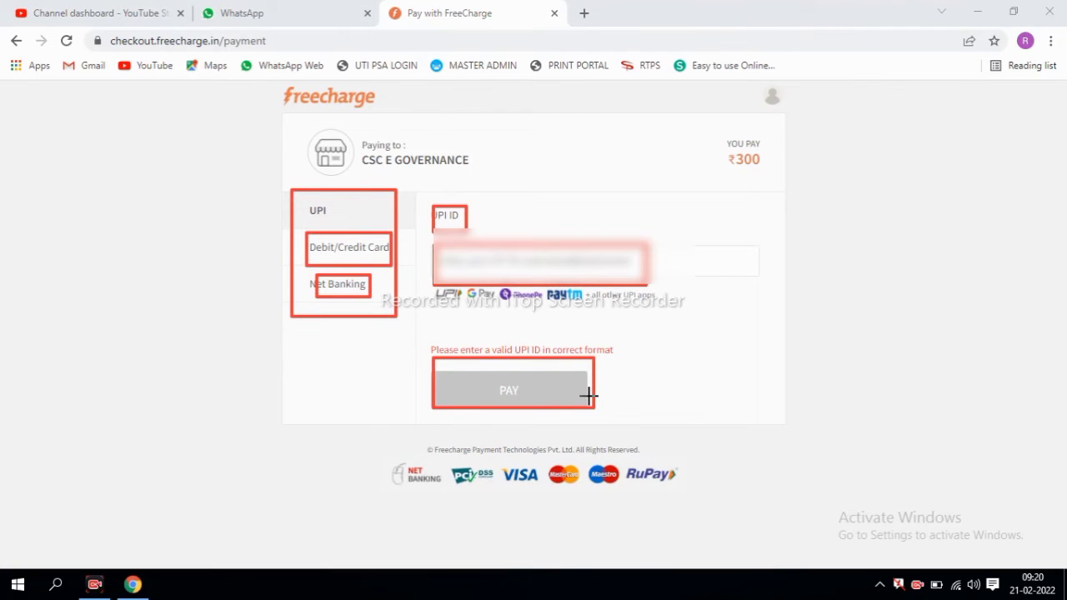
# Step: Enter the UPI ID for the CSC E GOVERNANCE payment, verify it and submit the payment
pyautogui.press('Escape')
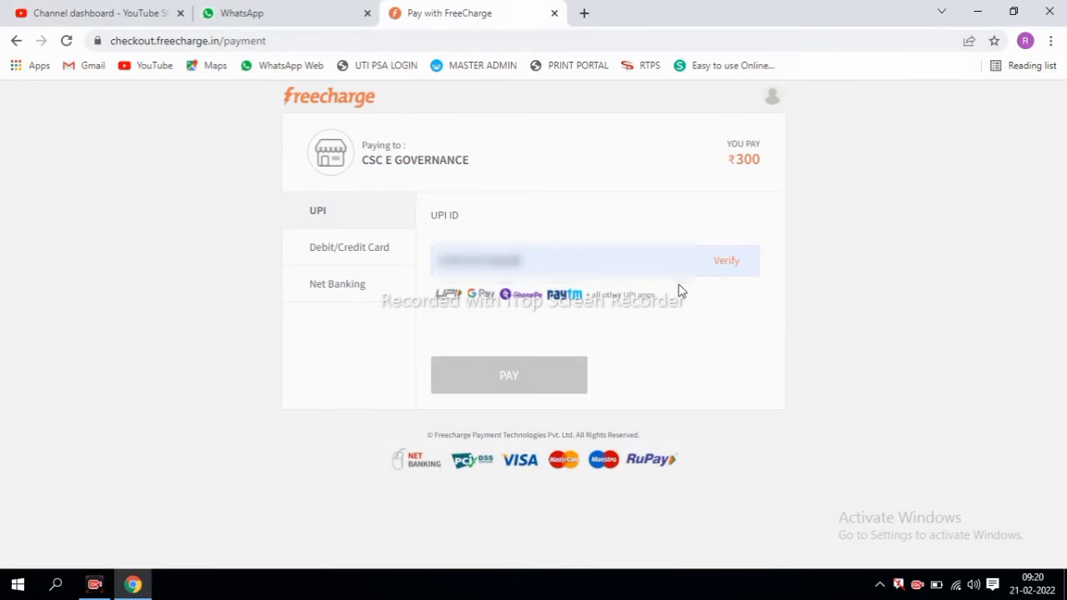
pyautogui.click(725, 263)
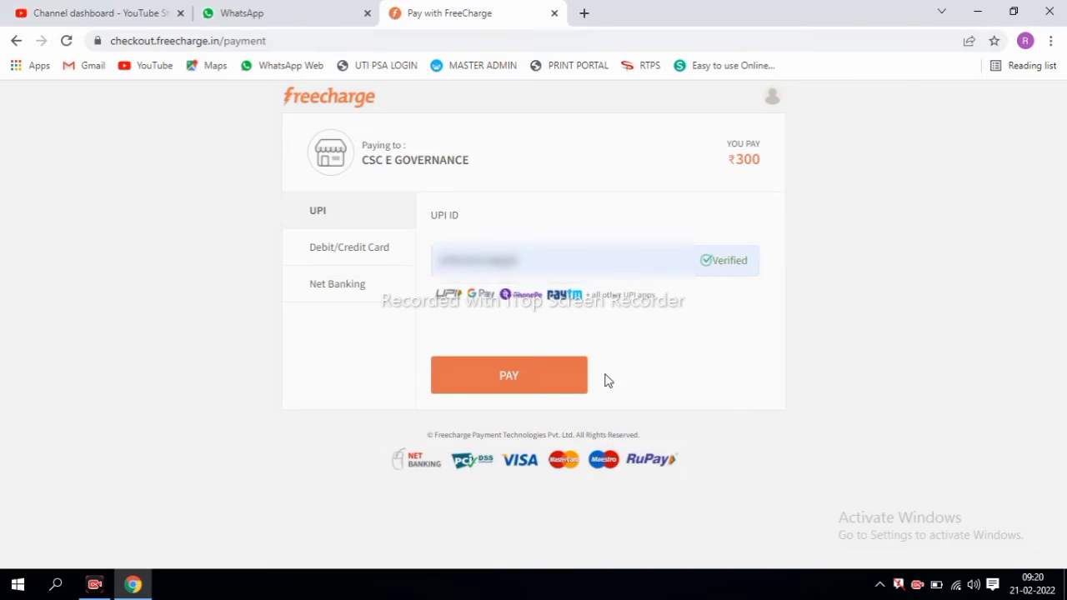
pyautogui.click(510, 381)
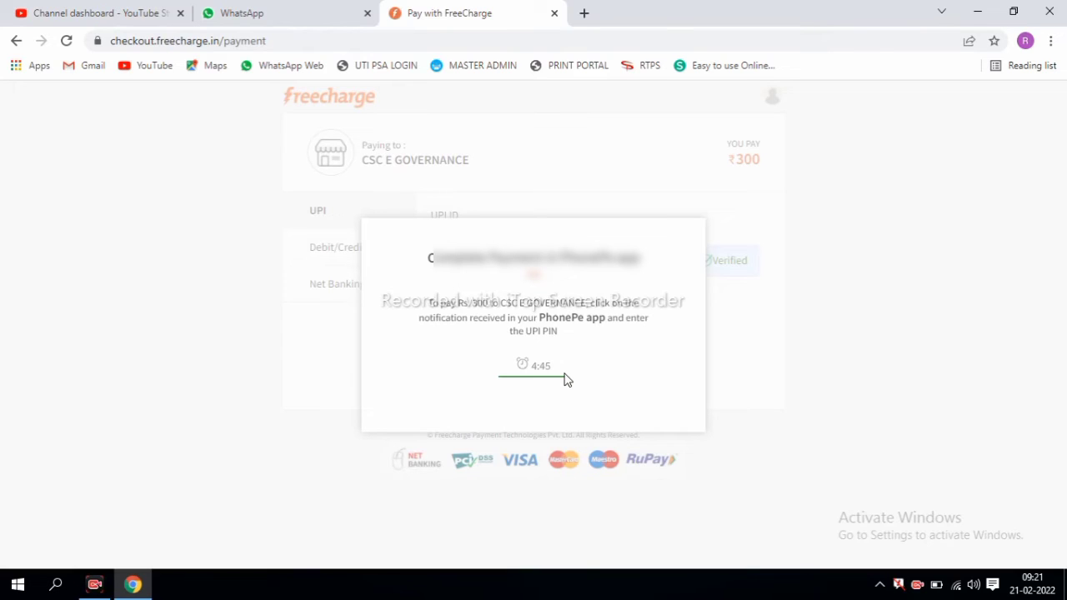
# Step: Close the WhatsApp page, log in to the Digital Seva portal and open the wallet summary to check the balance
pyautogui.click(367, 13)
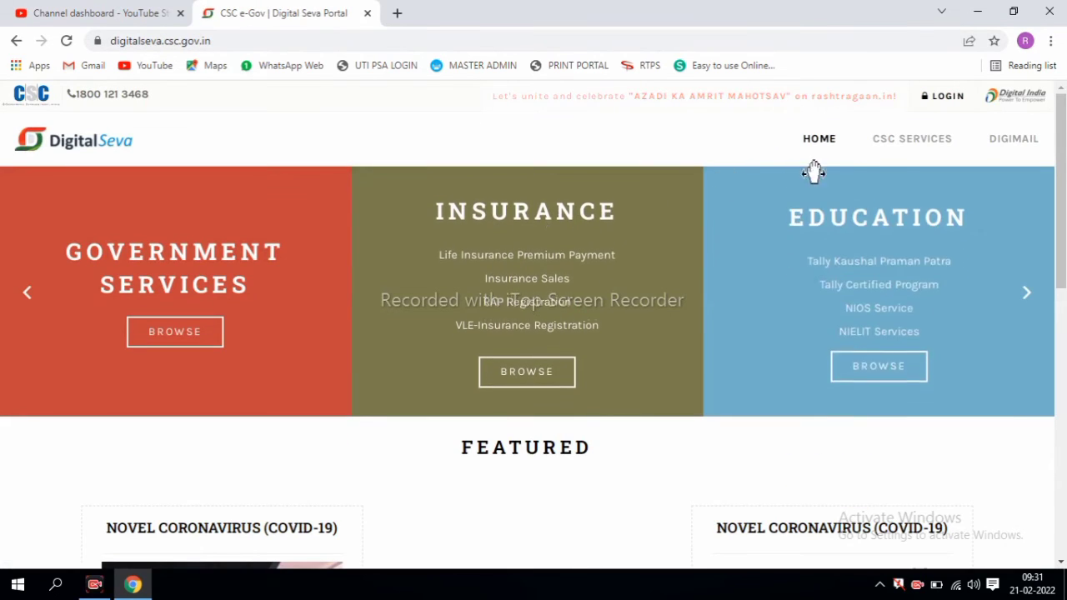
pyautogui.click(931, 96)
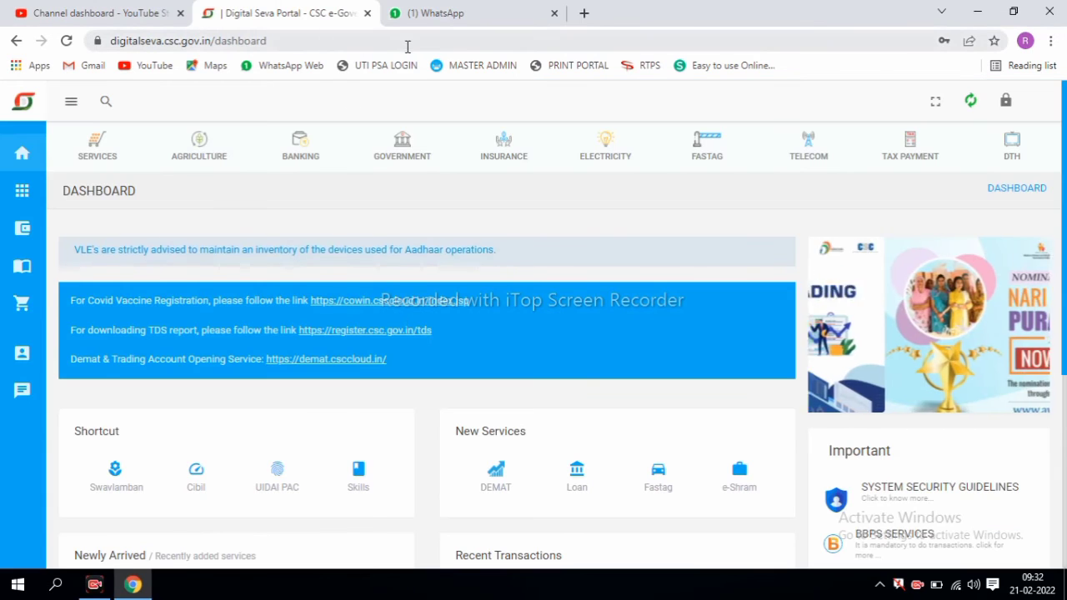
pyautogui.moveTo(25, 236)
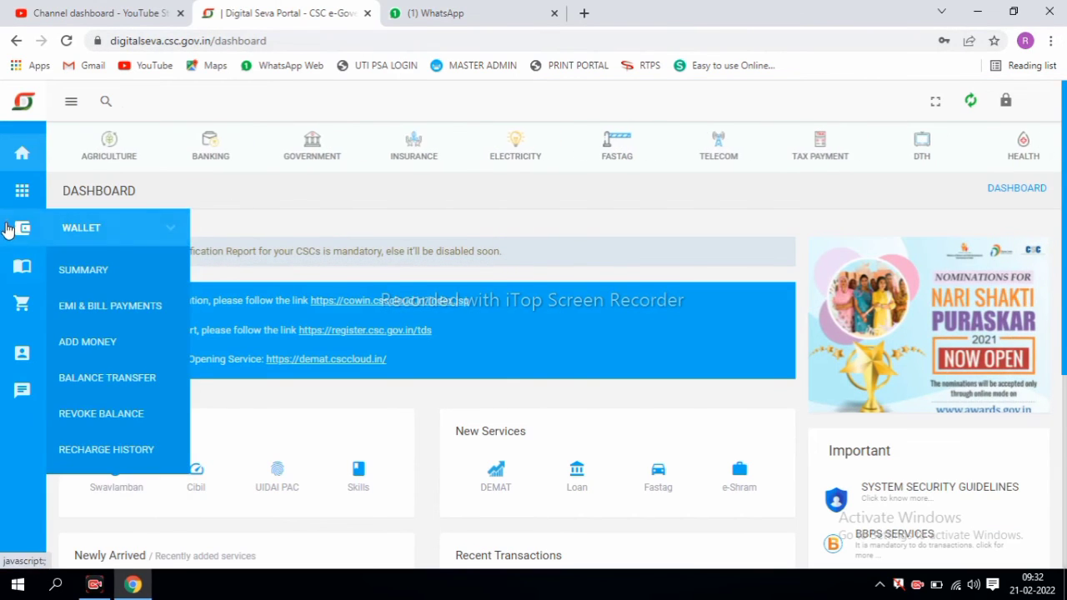
pyautogui.click(103, 276)
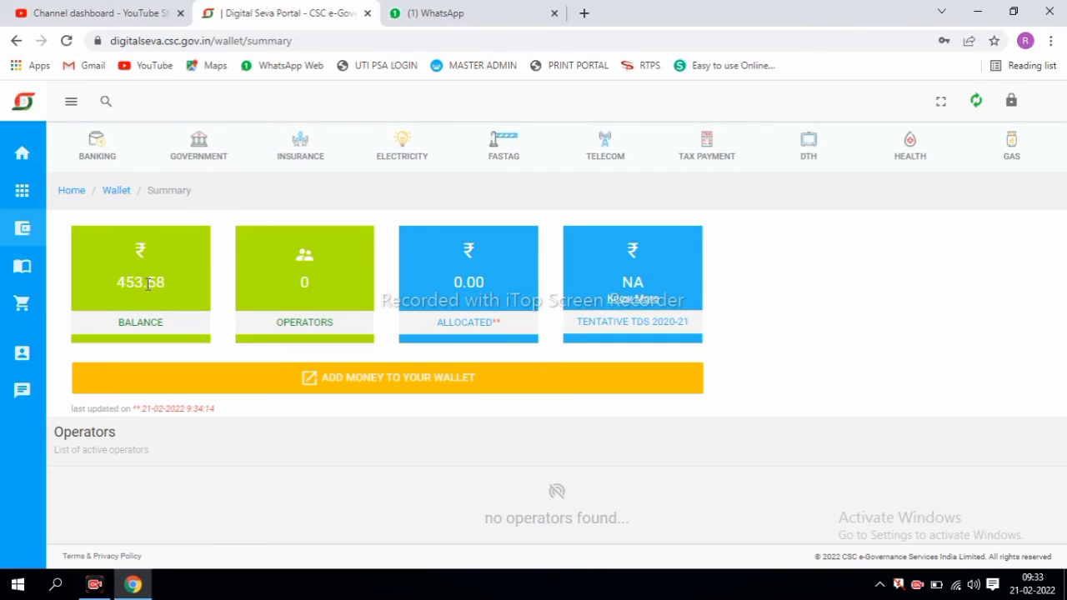
# Step: View the details of the most recent entry in the wallet's recharge history and return to the wallet summary
pyautogui.moveTo(23, 227)
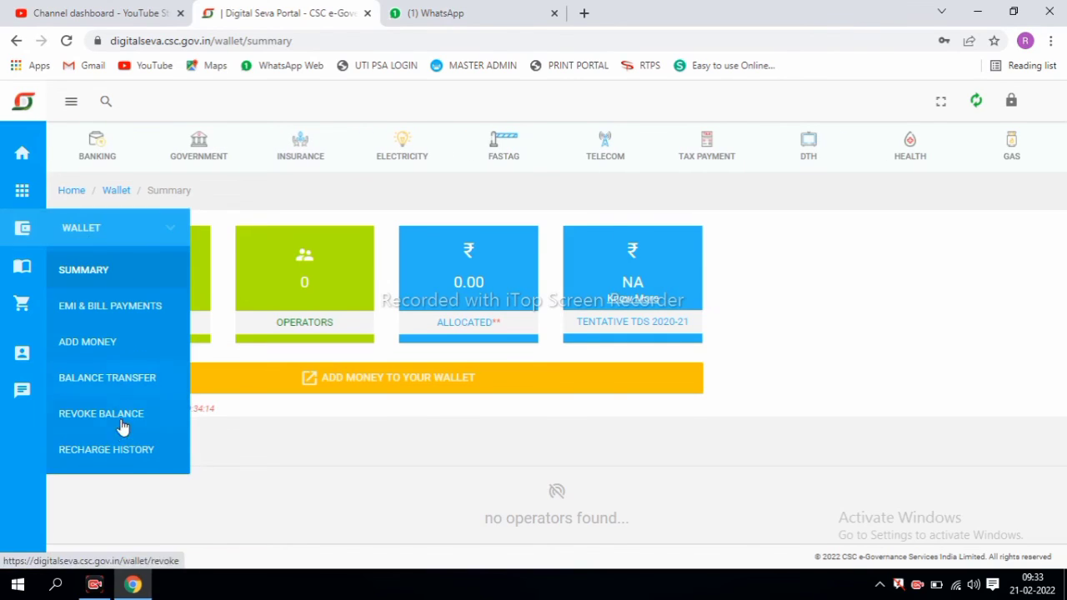
pyautogui.click(123, 451)
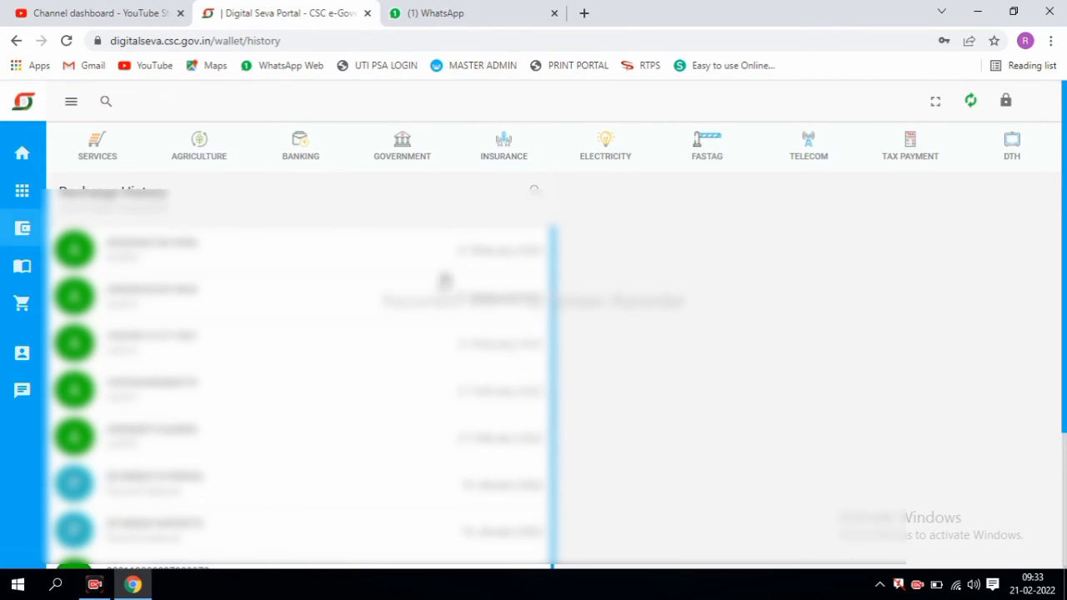
pyautogui.click(299, 267)
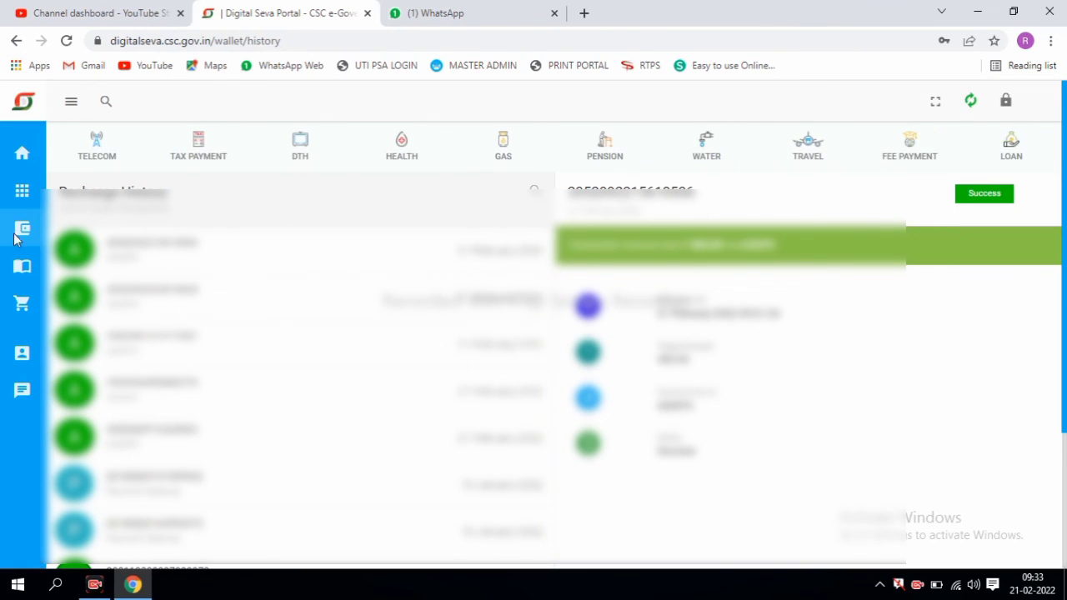
pyautogui.moveTo(19, 230)
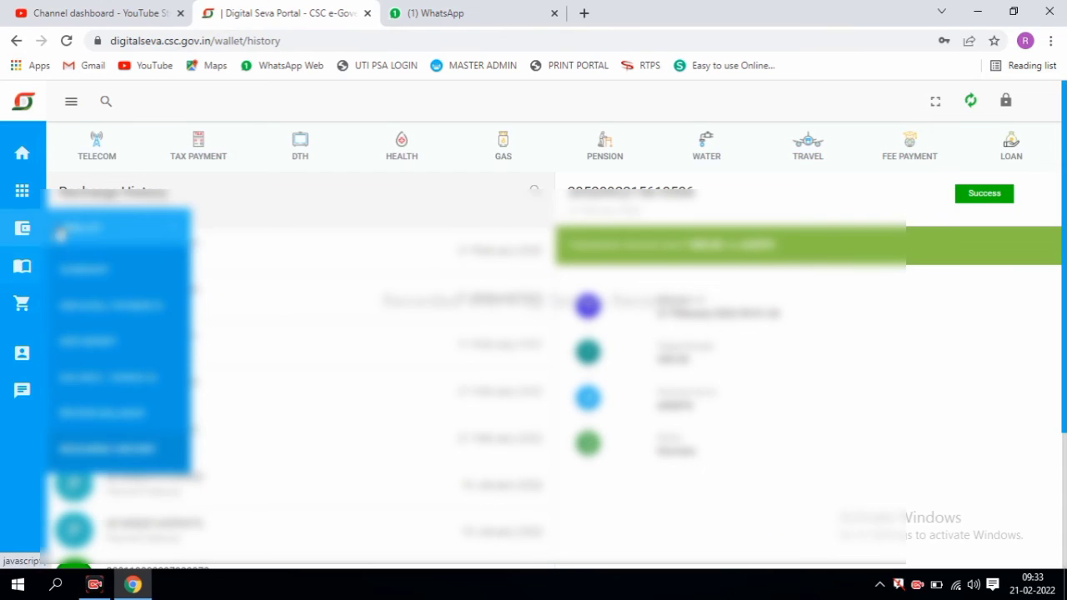
pyautogui.click(100, 275)
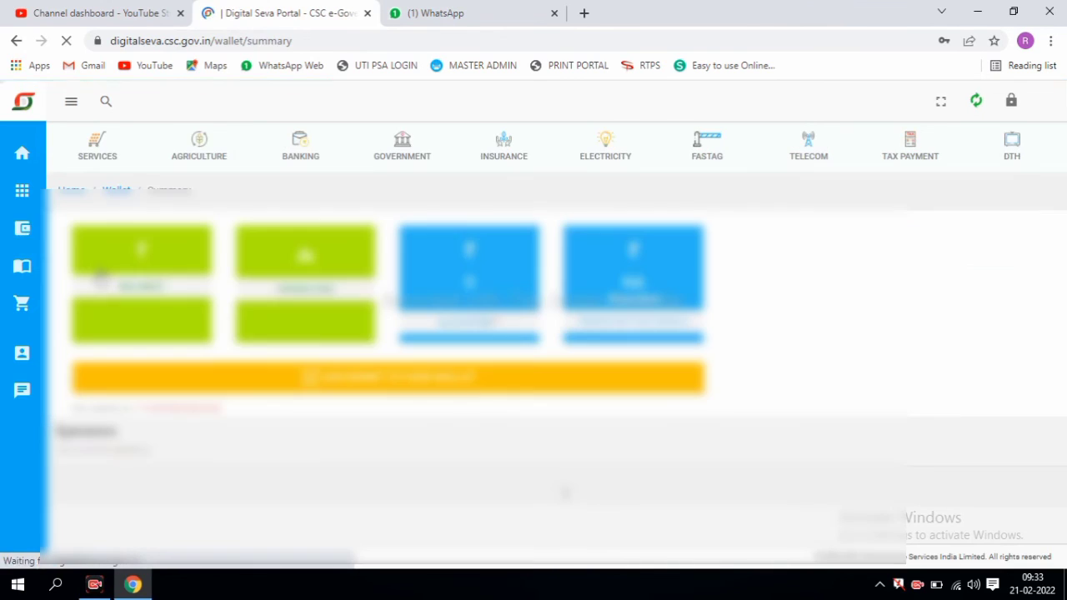